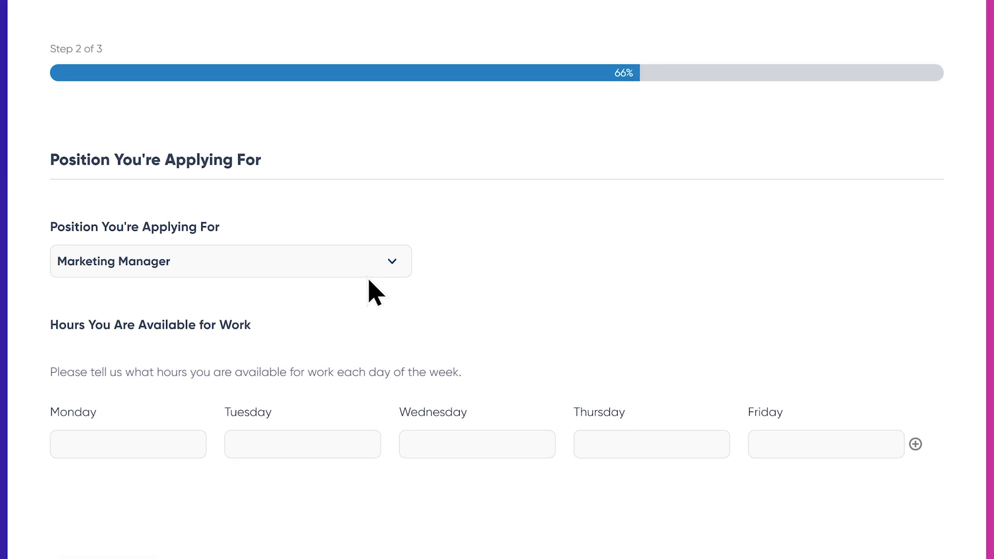
Pick Customer Support Representative from the Position You're Applying For dropdown.
click(369, 277)
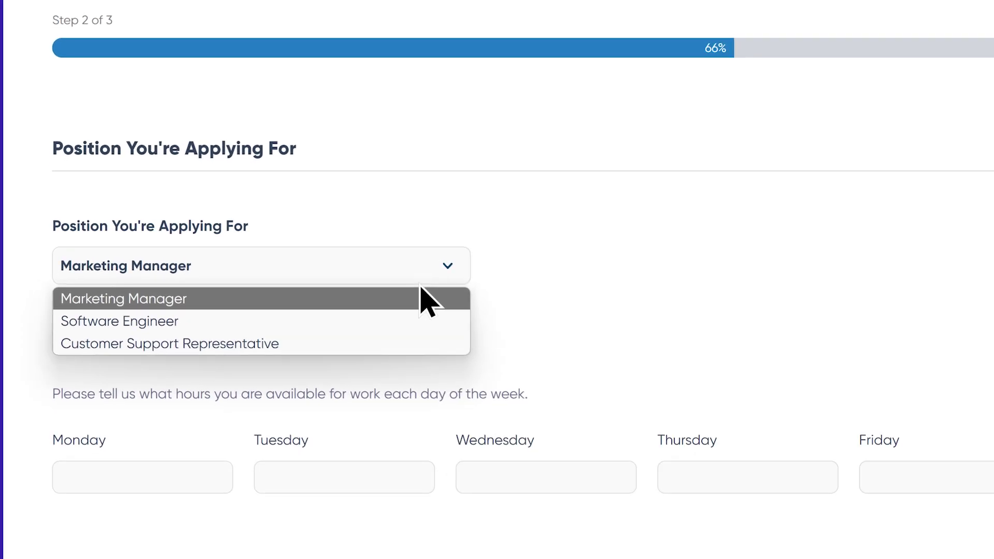
click(380, 346)
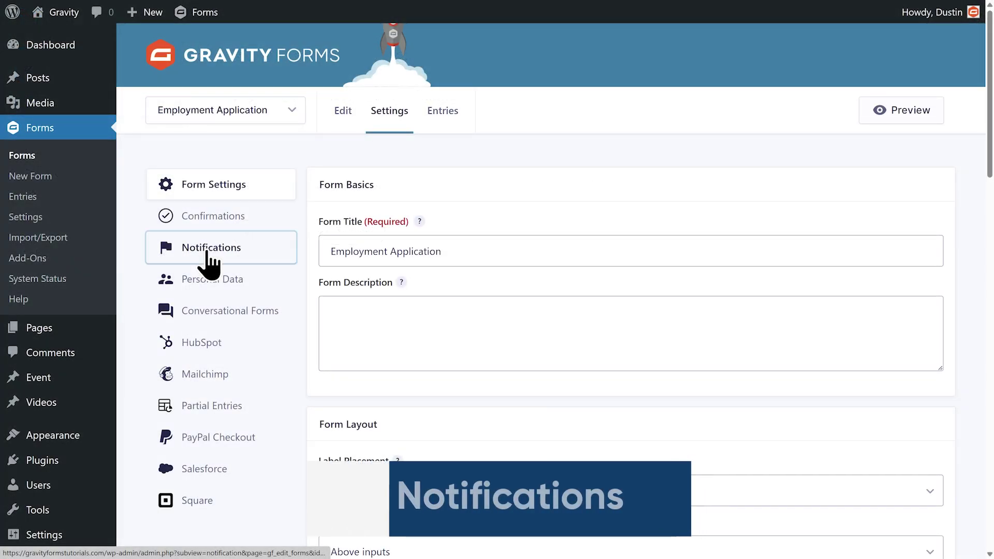
Rename Admin Notification to Team Lead Notification and switch Send To to Configure Routing.
click(207, 253)
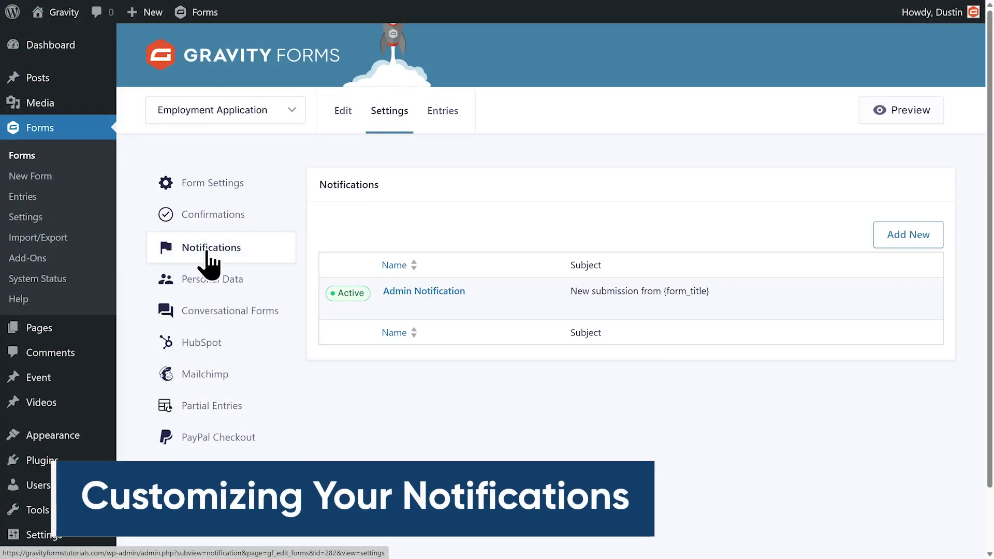
mouse_move(386, 309)
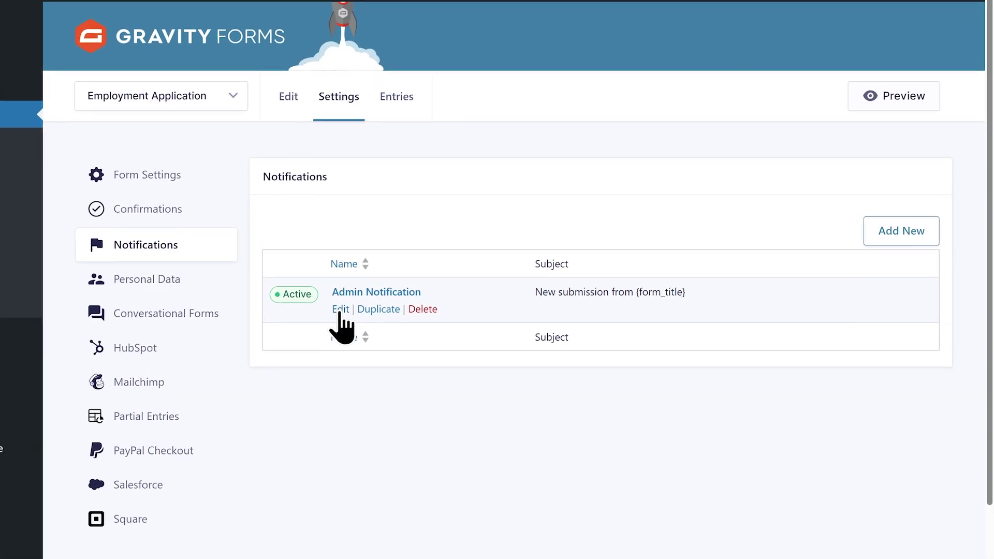
click(311, 311)
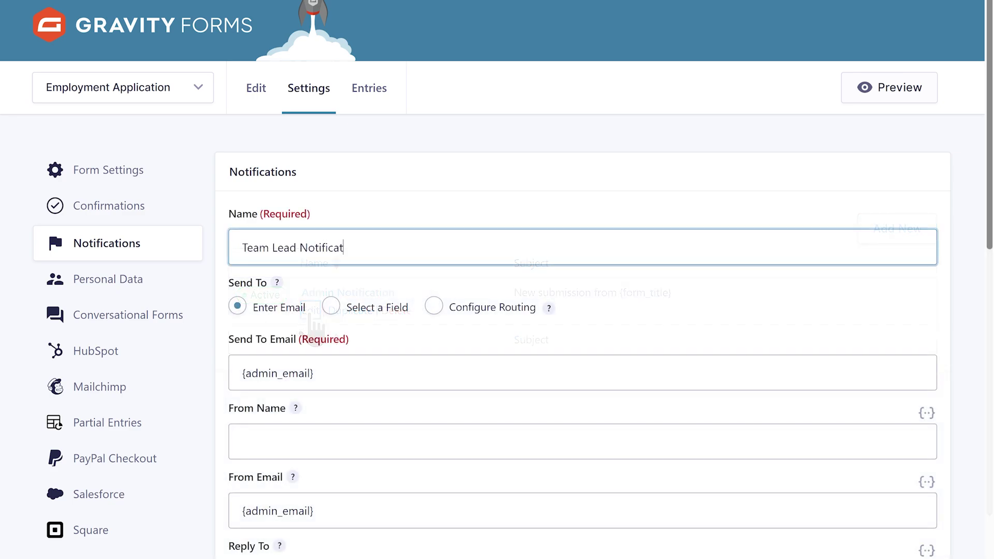
text(ion)
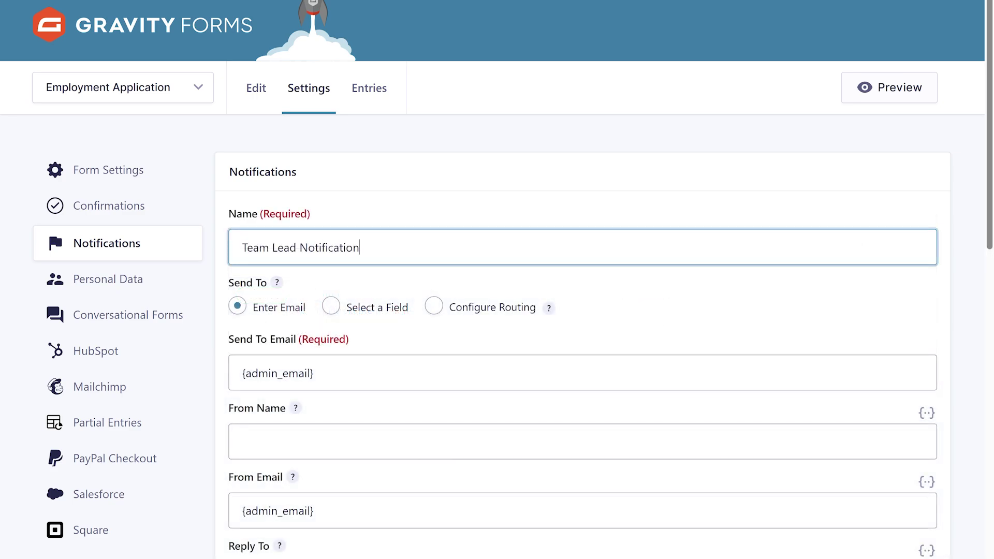
click(239, 310)
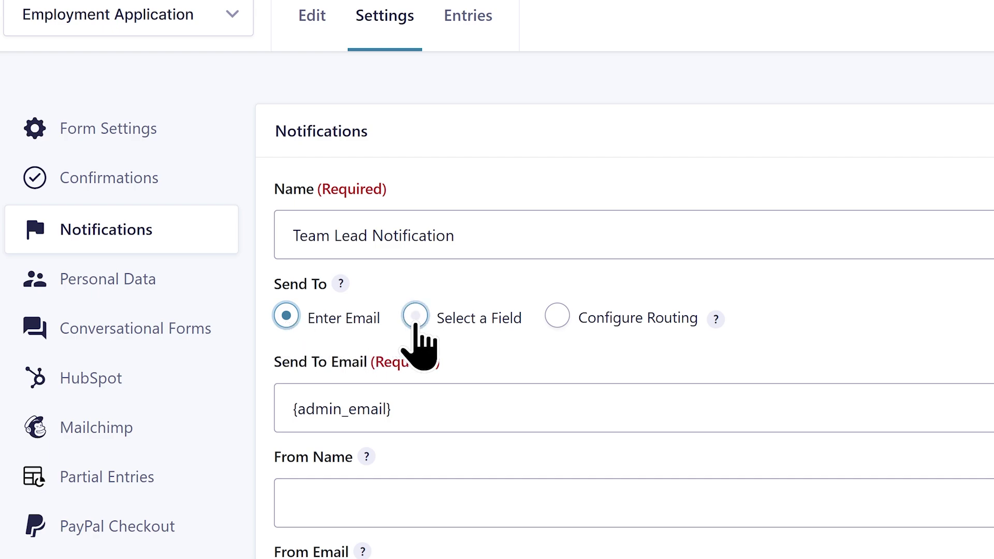
click(415, 317)
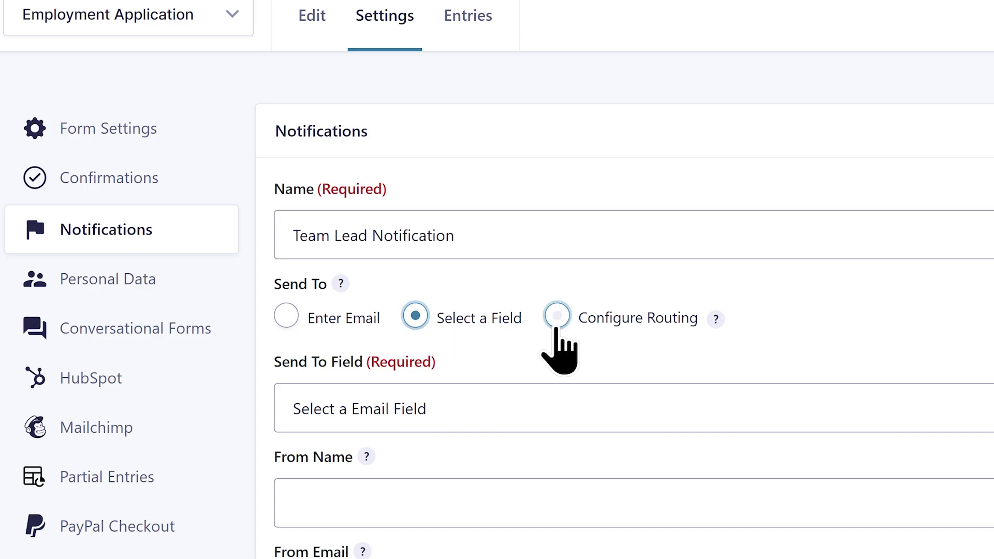
click(557, 317)
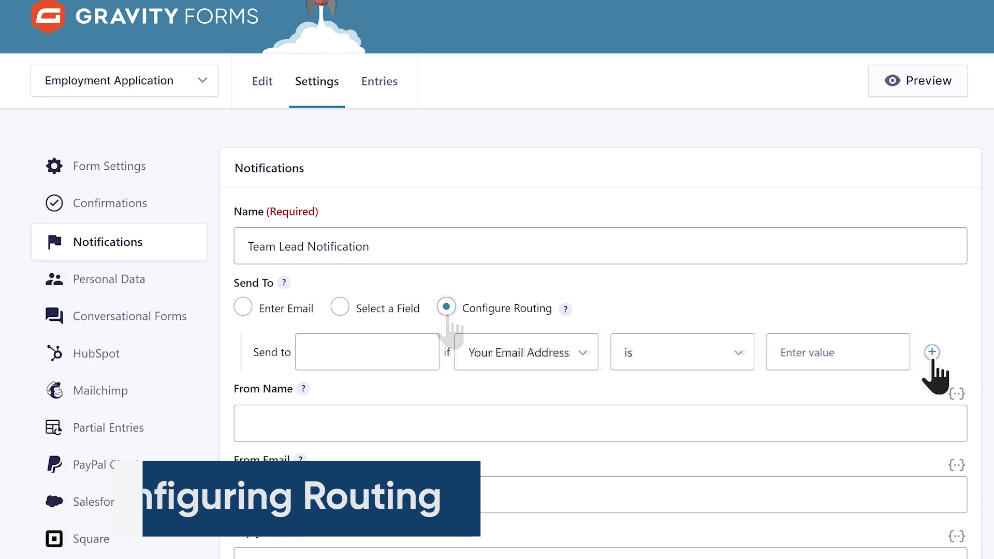
Add three routing rules for Marketing Manager, Software Engineer and Customer Support Representative.
click(932, 352)
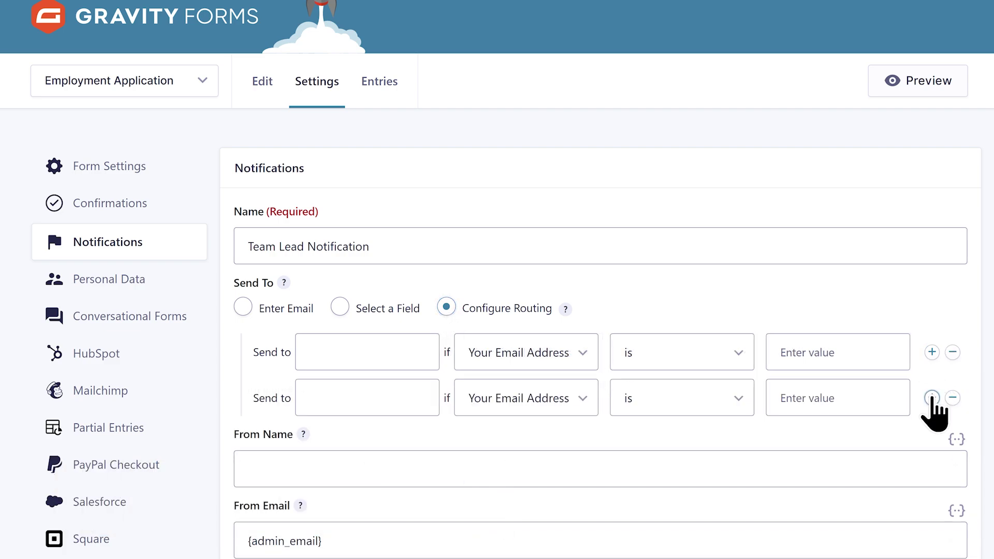
click(933, 397)
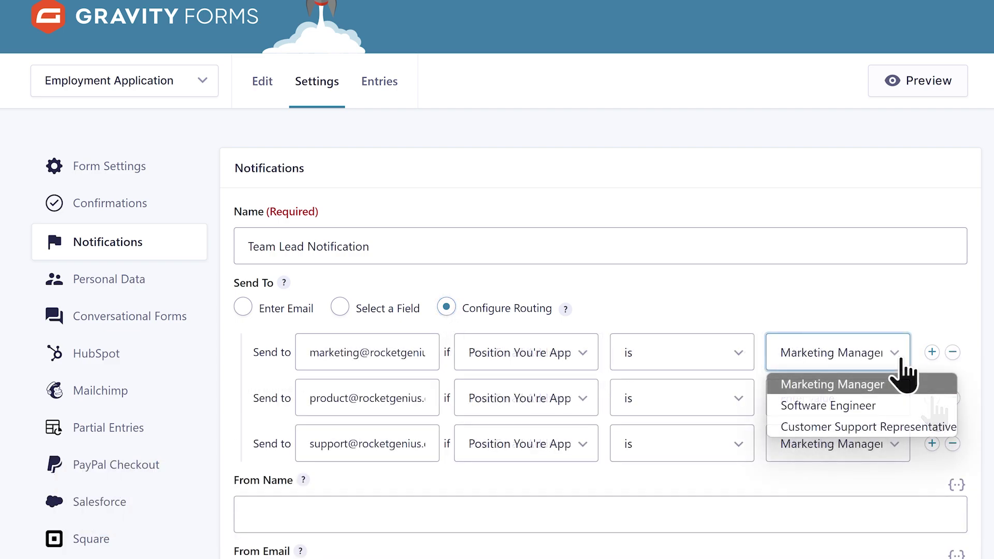
click(895, 390)
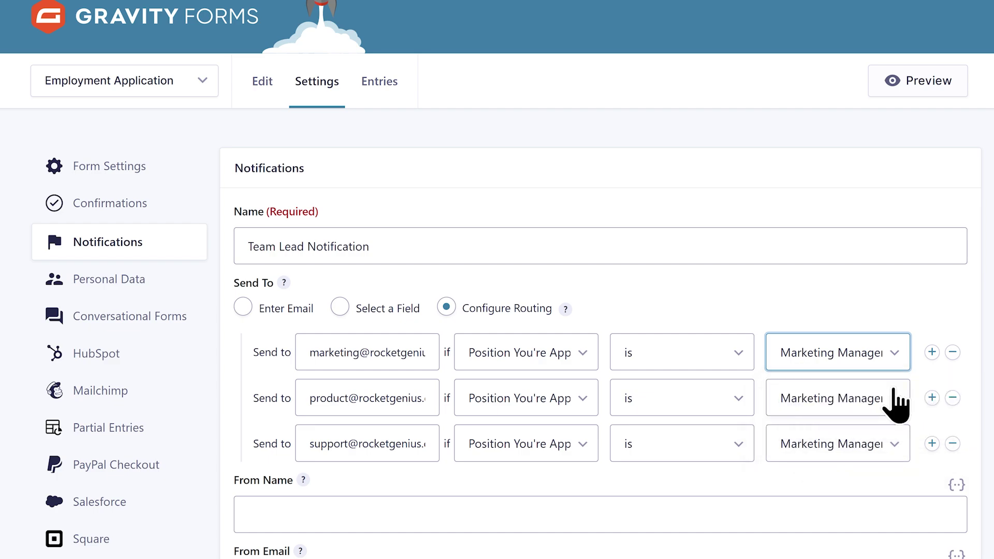
click(831, 401)
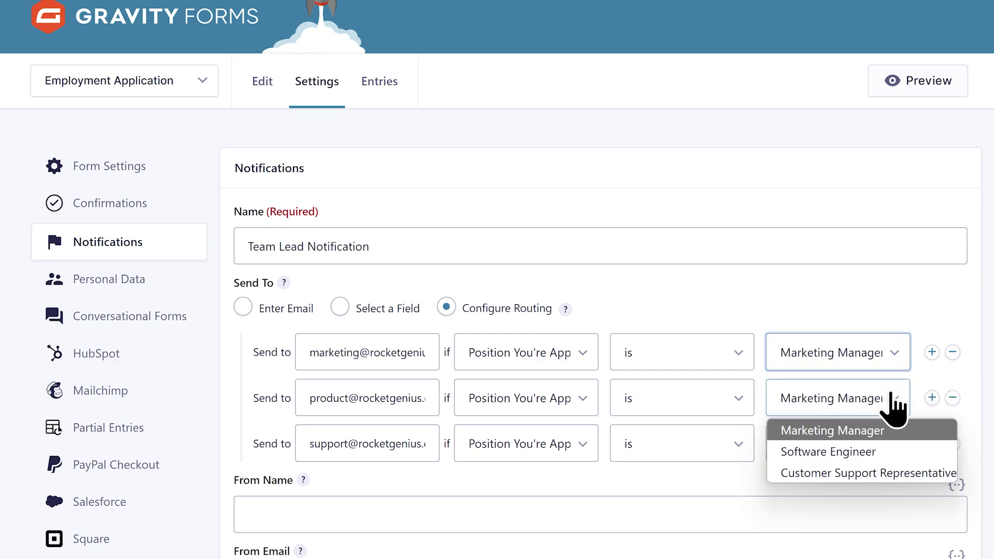
click(875, 452)
click(879, 450)
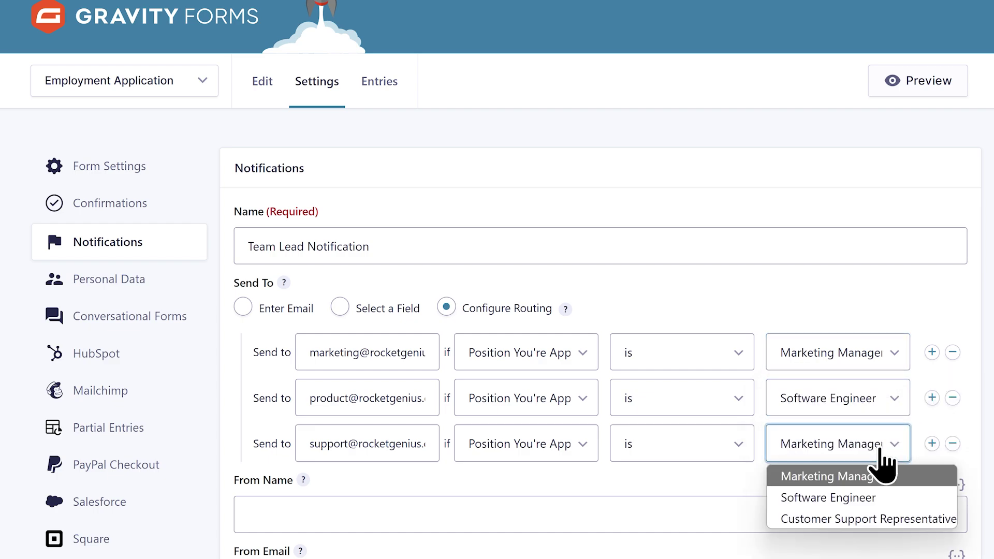
click(884, 520)
Fill From Name with the applicant's first and last name tags, keeping From Email {admin_email}.
click(957, 485)
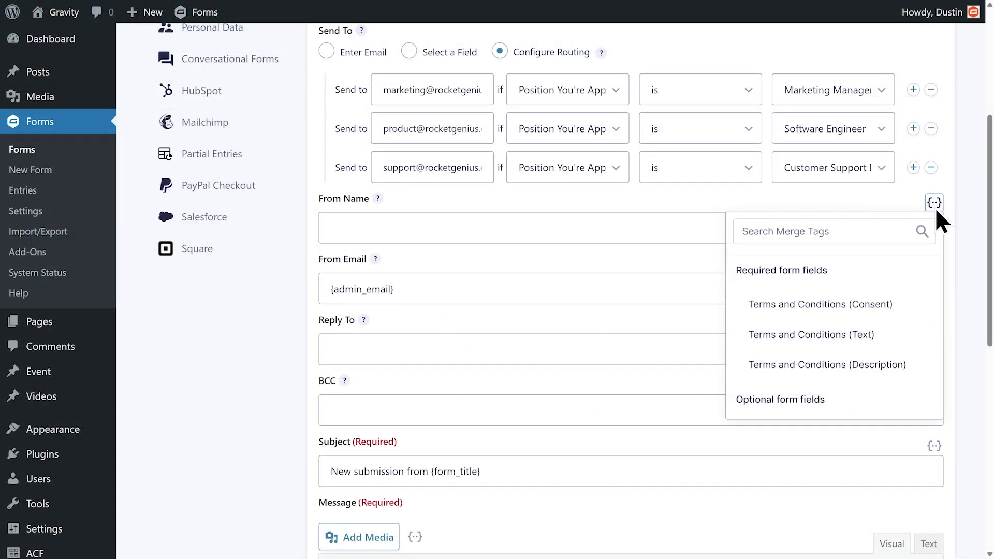
scroll(864, 295, down, 3)
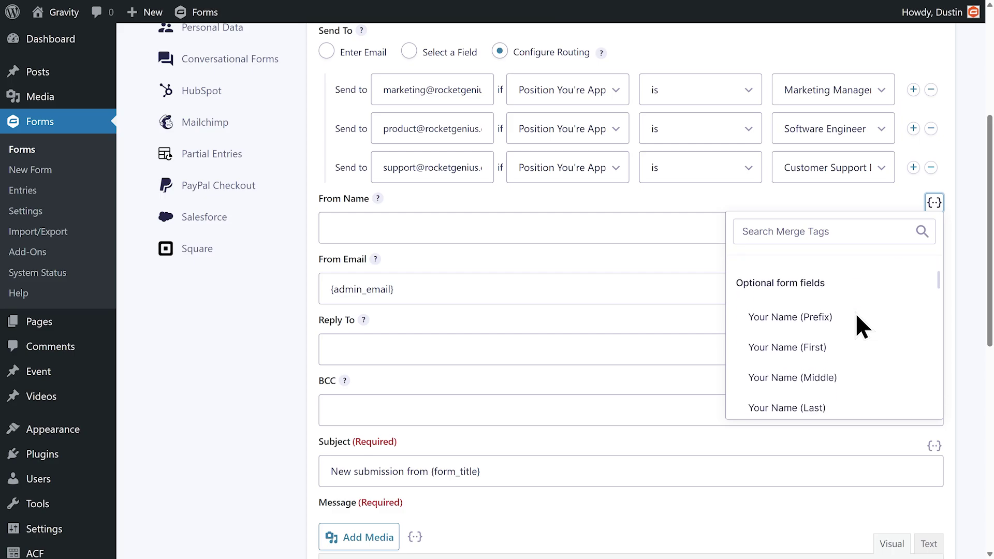
click(831, 291)
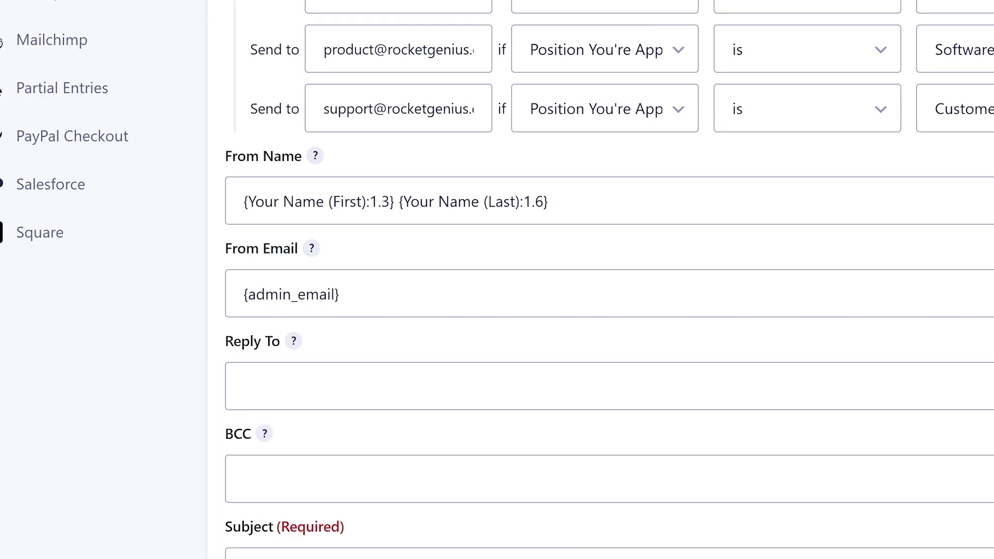
click(357, 293)
key(ctrl+a)
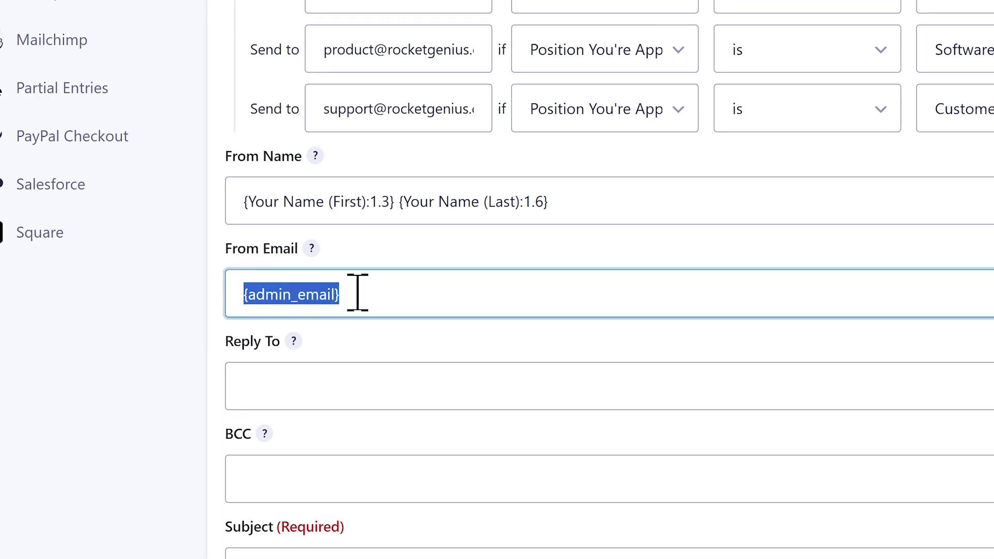
click(357, 292)
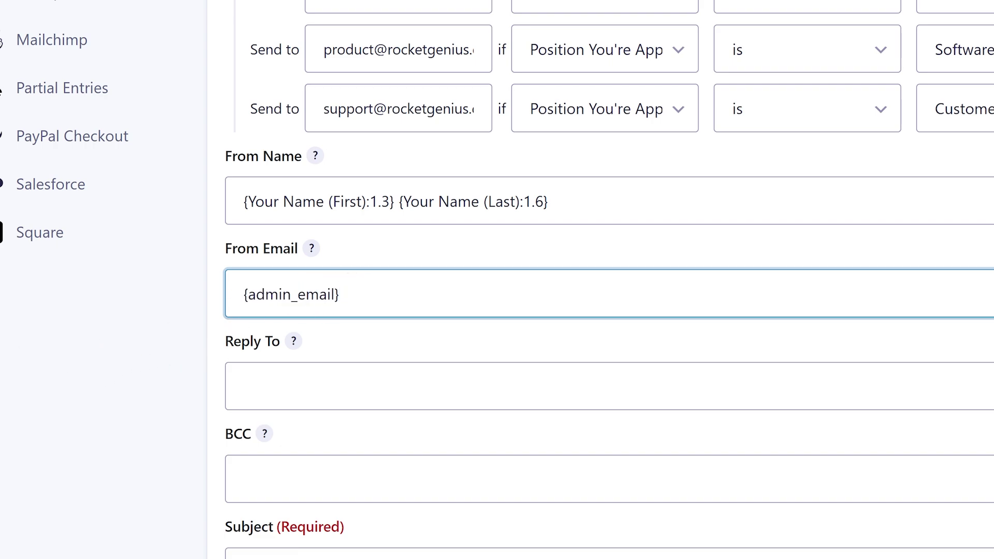
click(312, 250)
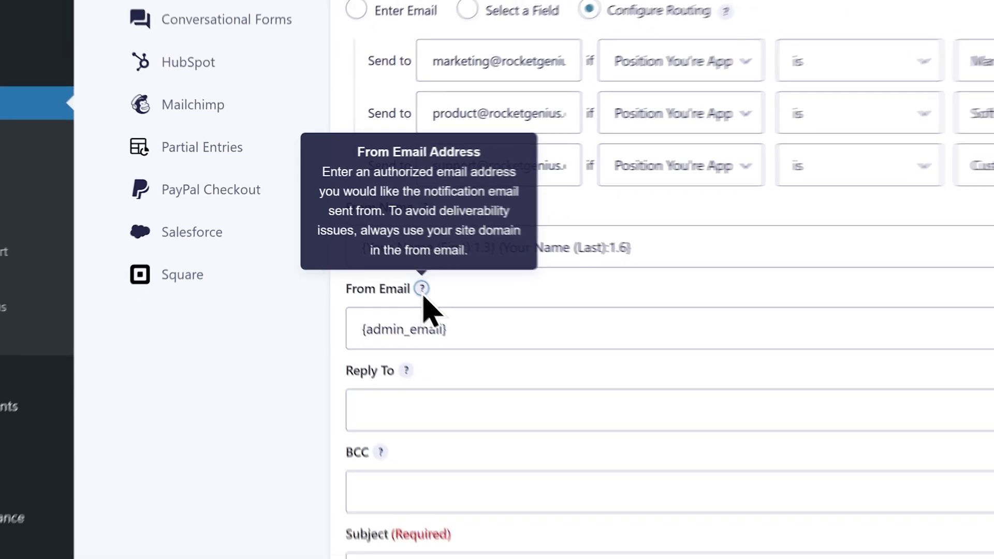
click(935, 324)
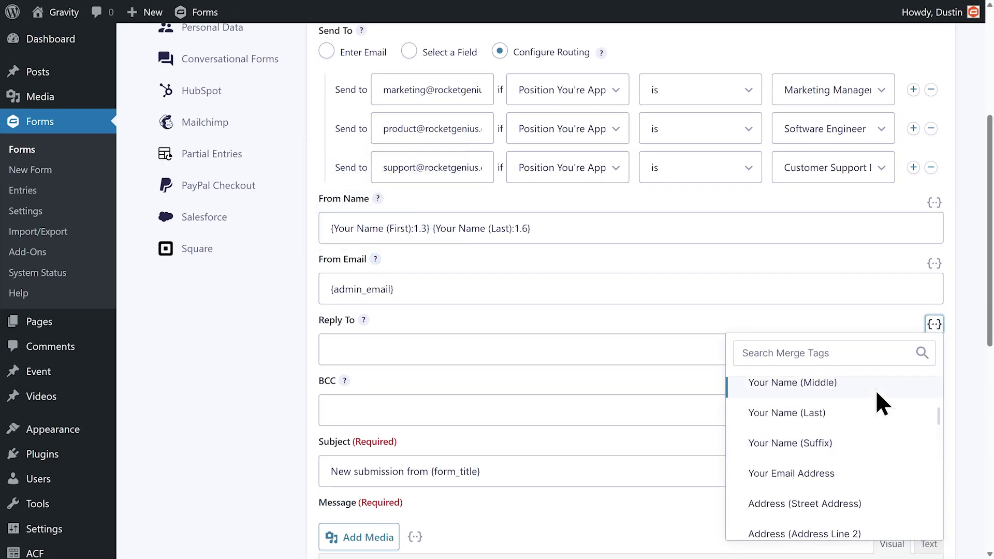
click(808, 487)
click(805, 410)
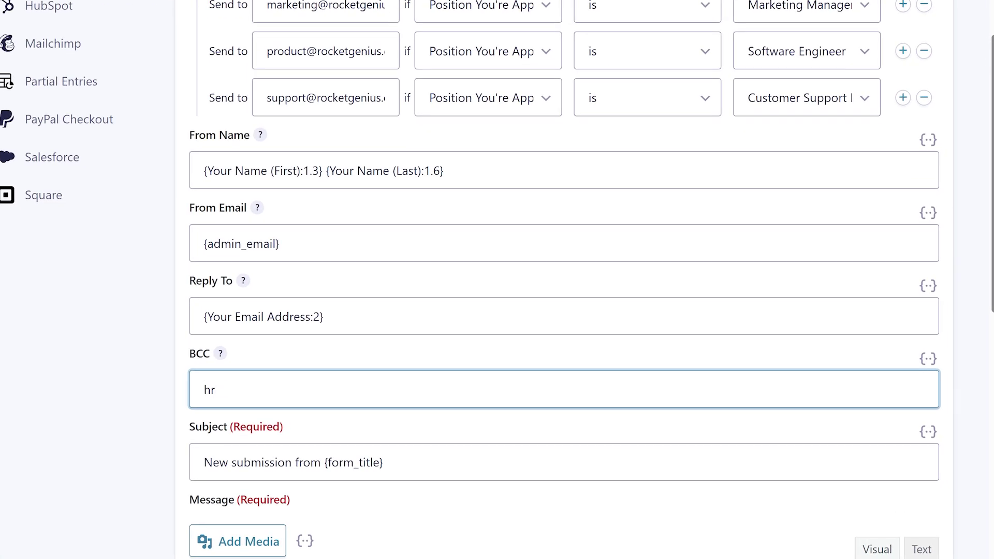
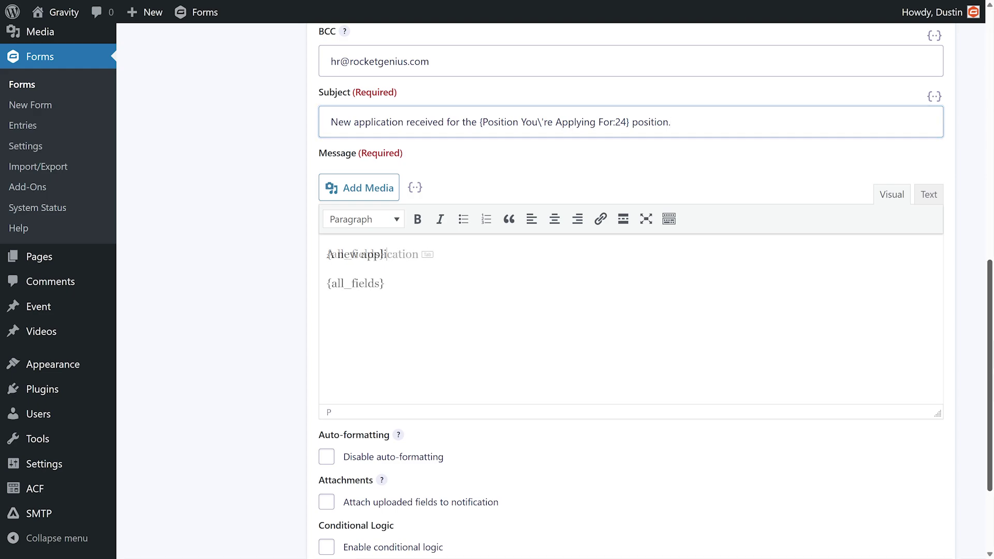
text(ication was receiv)
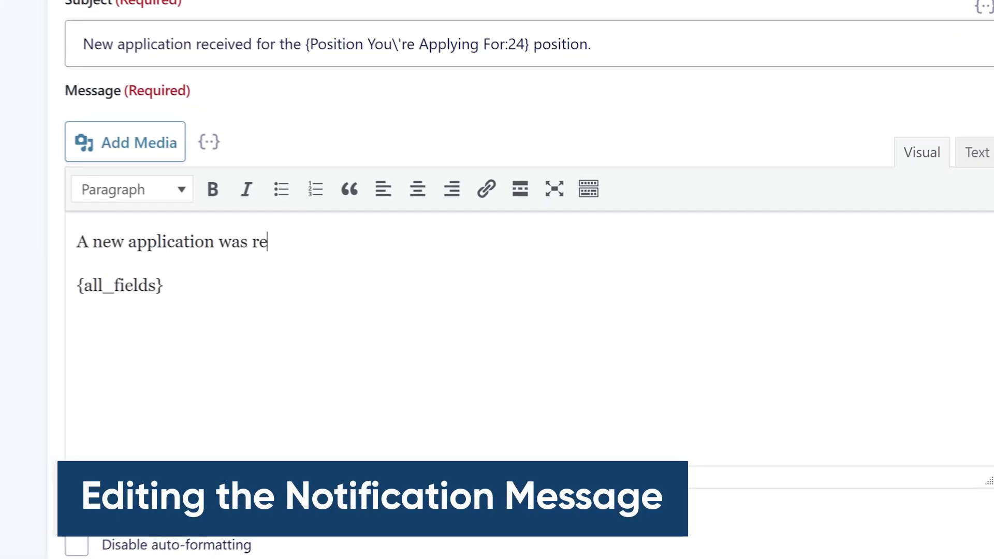
Finish the 'new application received' sentence above {all_fields} and attach uploaded files.
key(Tab)
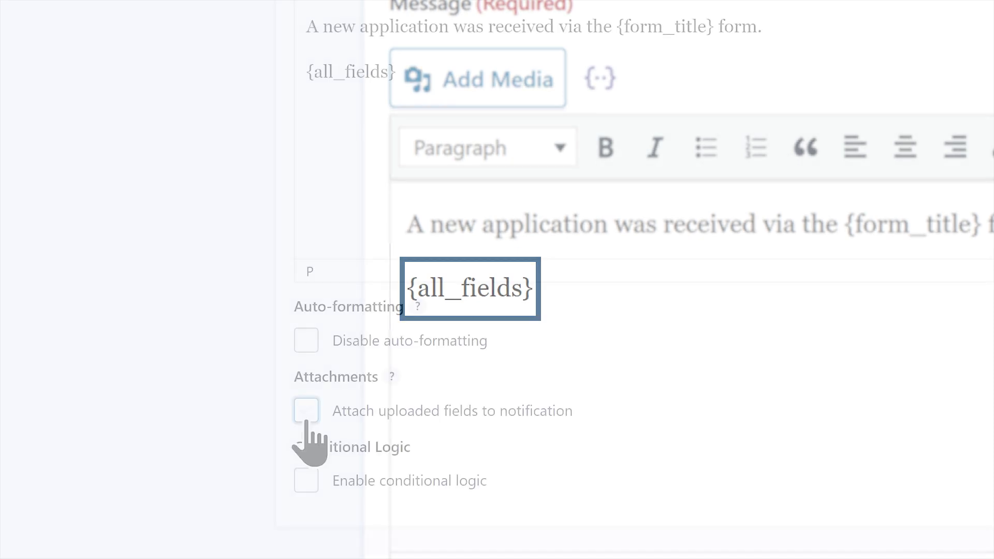
click(306, 413)
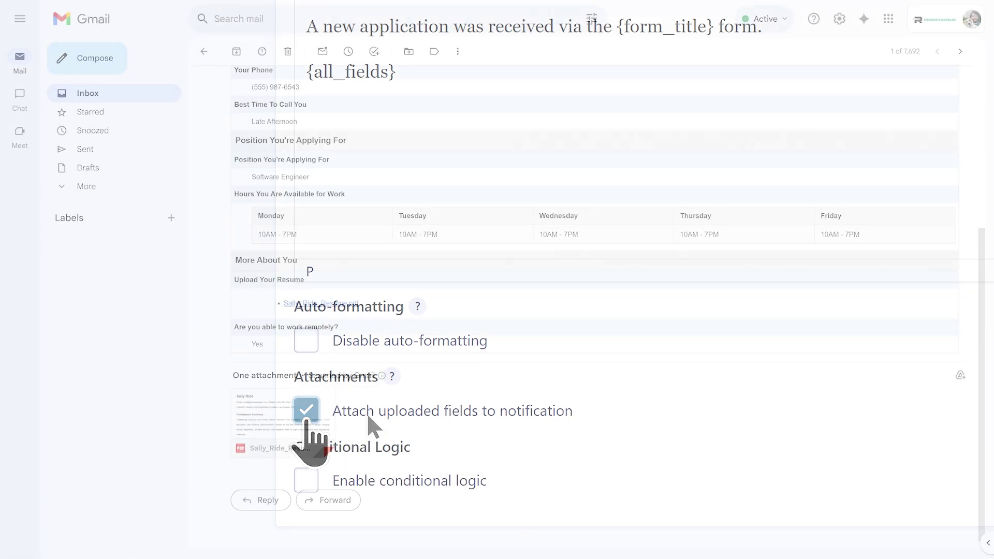
click(283, 414)
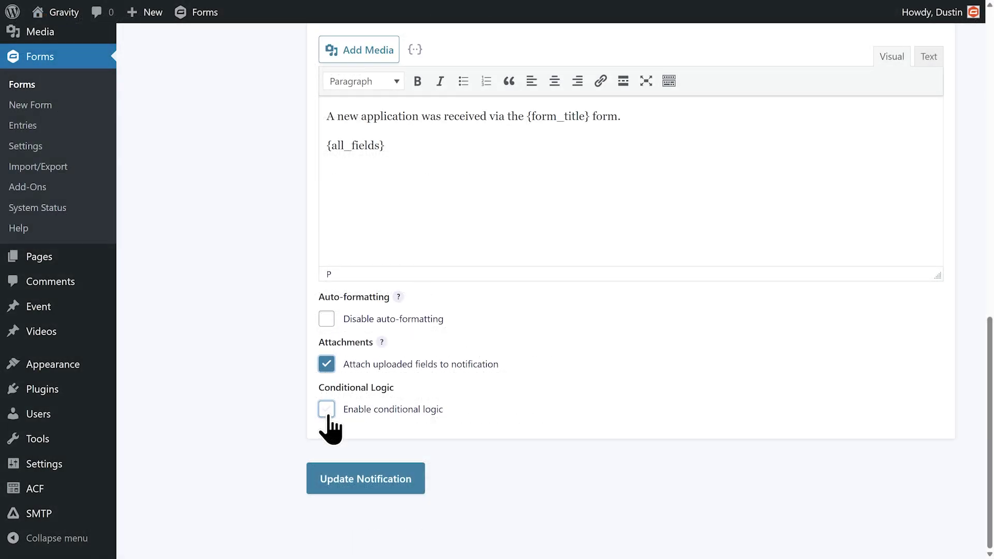
Add a condition sending it only when 'Are you able to work remotely?' is Yes.
click(326, 409)
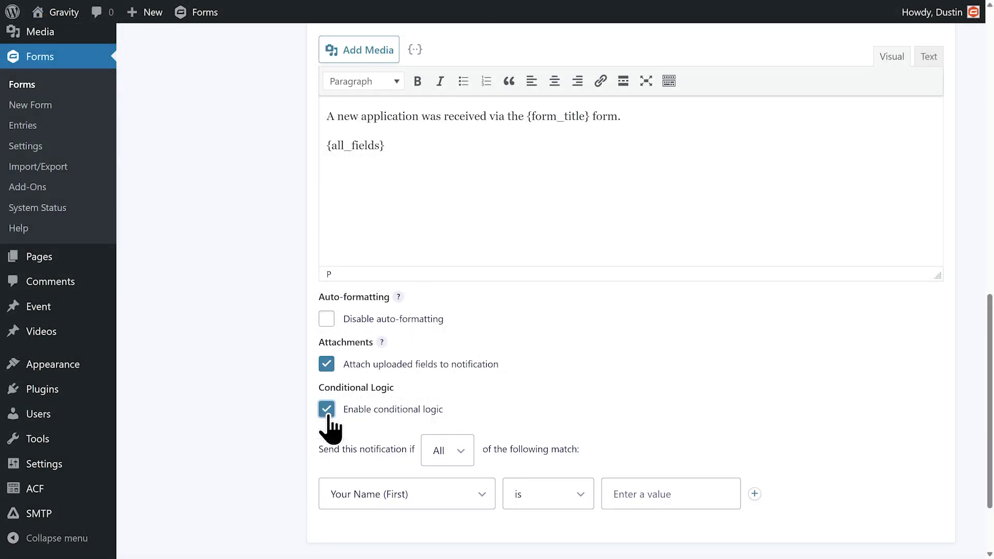
scroll(327, 435, down, 3)
click(326, 432)
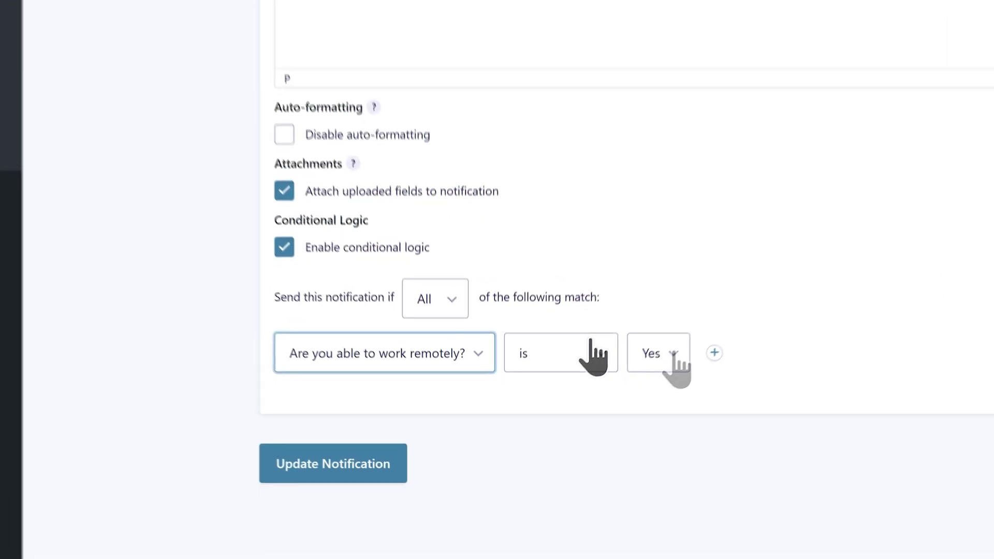
click(667, 354)
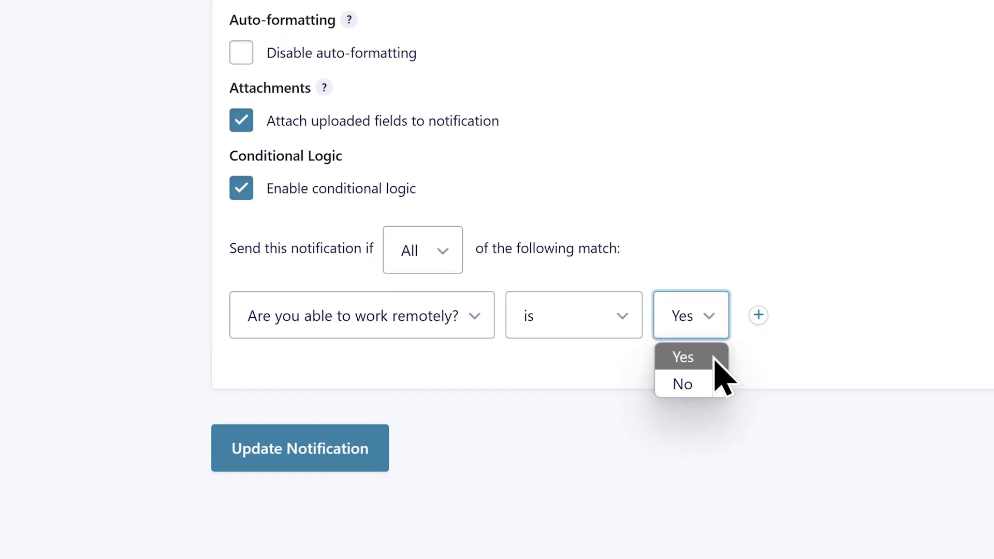
click(715, 357)
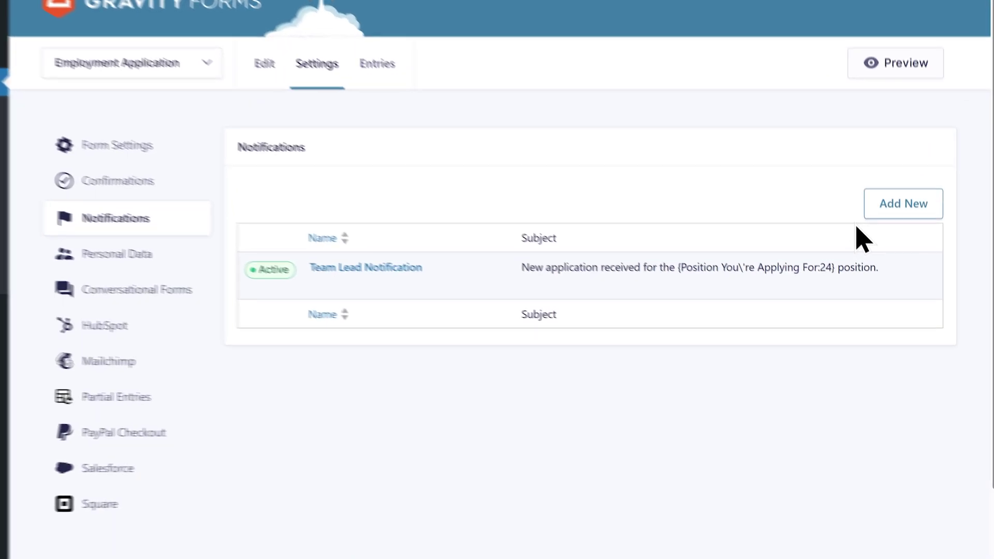
Create 'User Notification' addressed to the applicant's Your Email Address field.
click(896, 186)
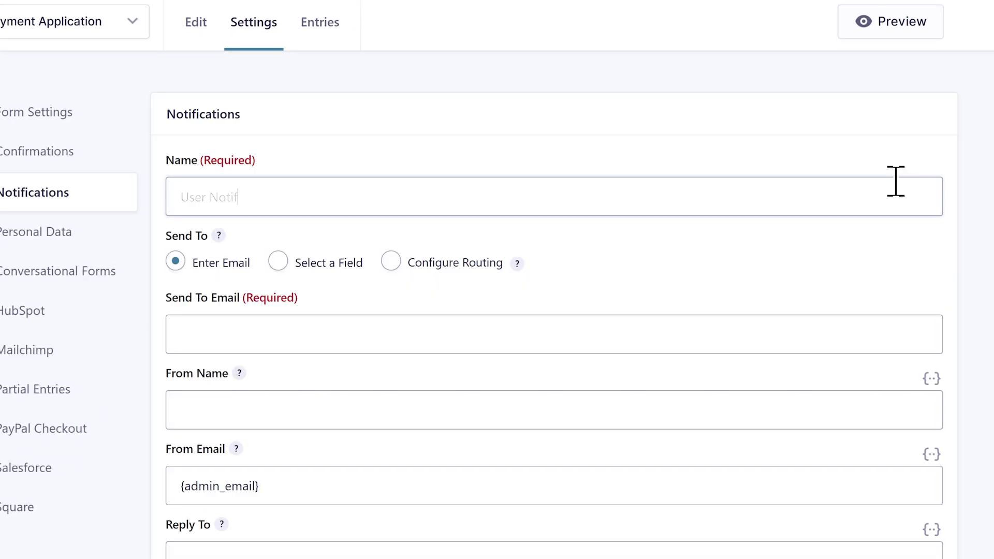
click(894, 181)
text(User Notification)
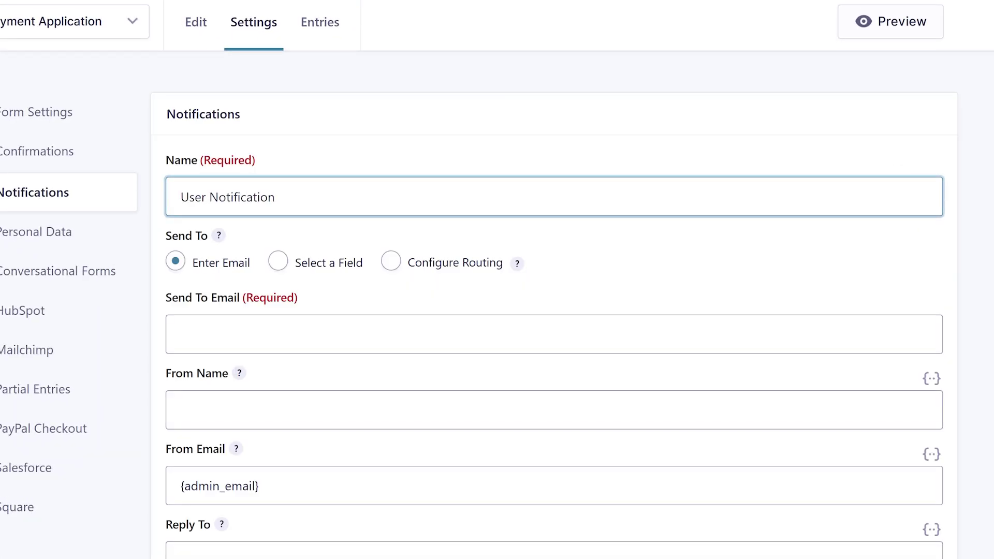
click(278, 261)
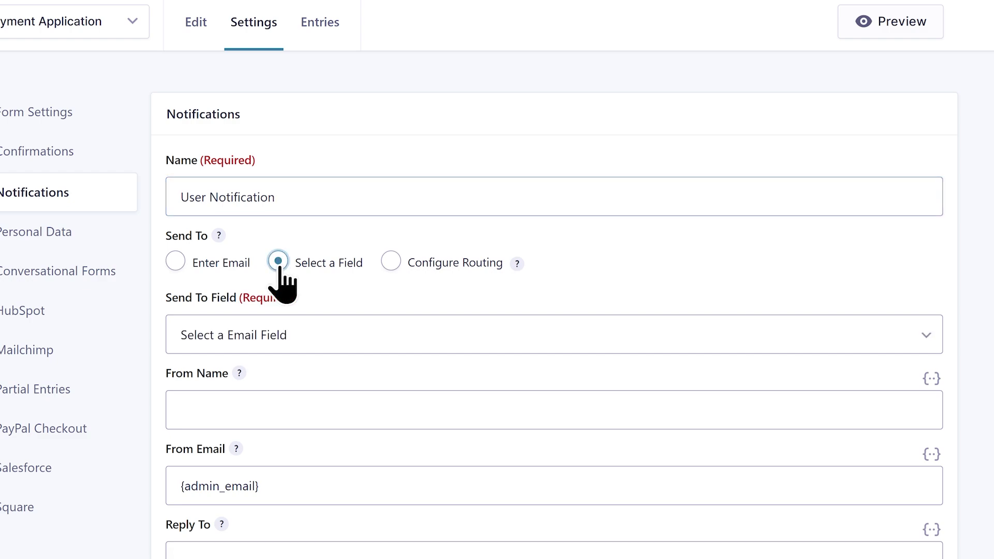
click(922, 341)
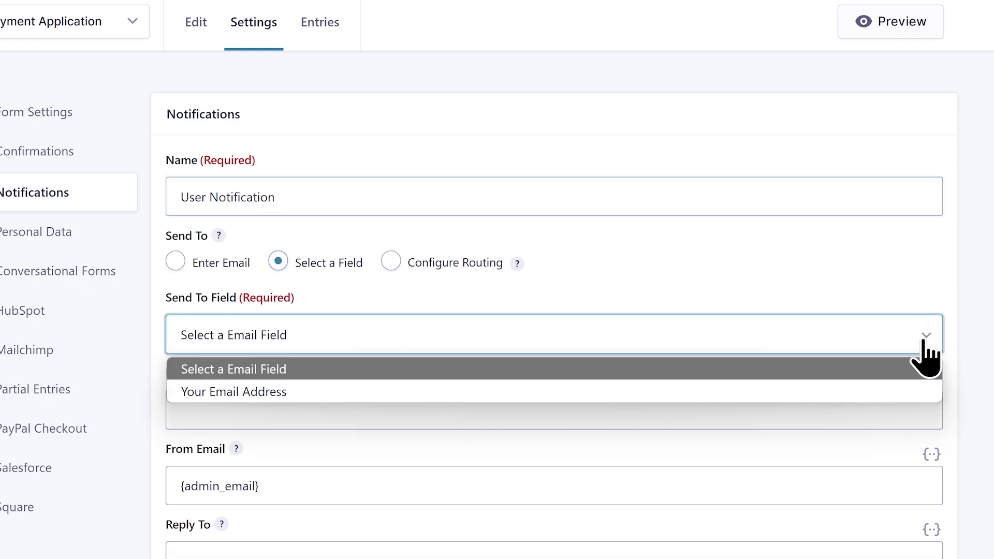
click(904, 391)
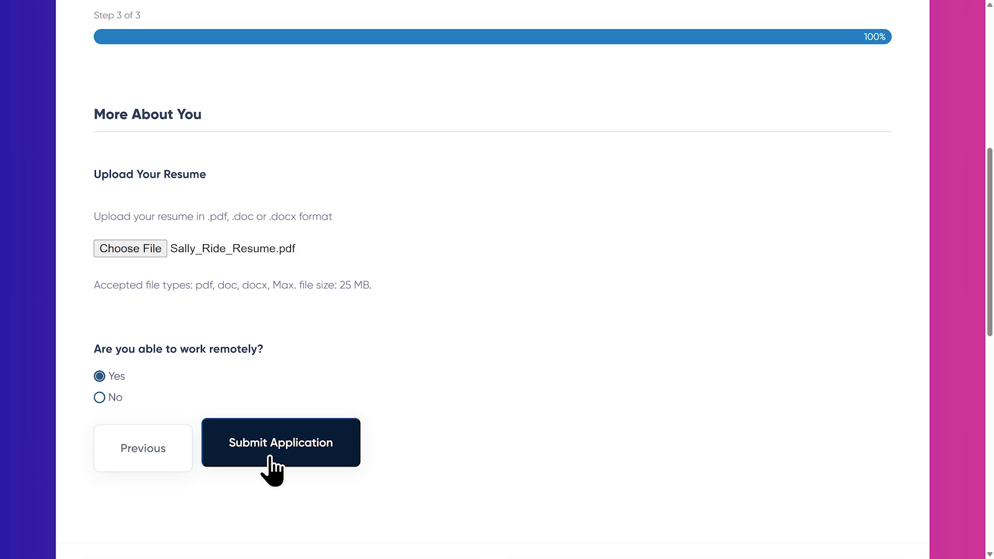
Submit the test application and review its email in Gmail down to the resume attachment.
click(270, 456)
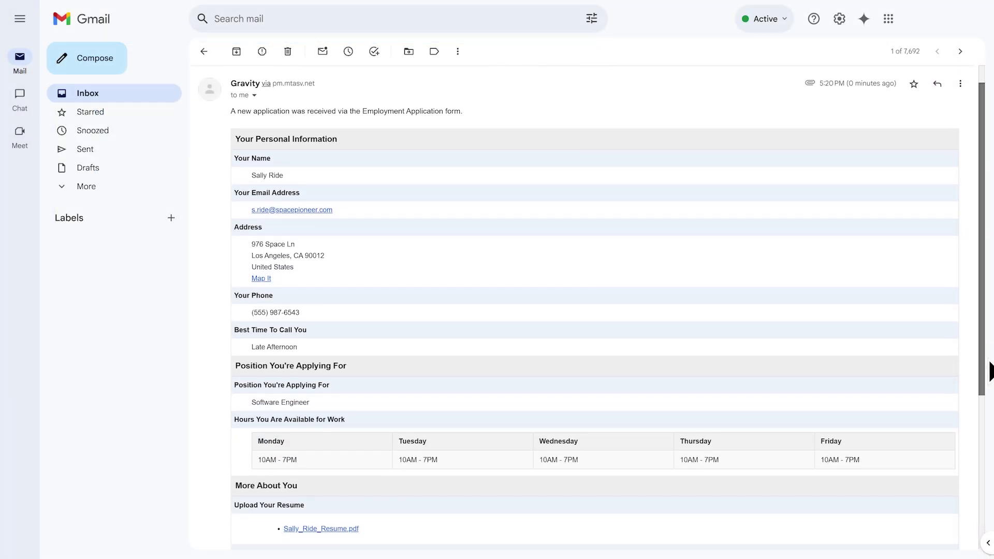
scroll(989, 372, down, 3)
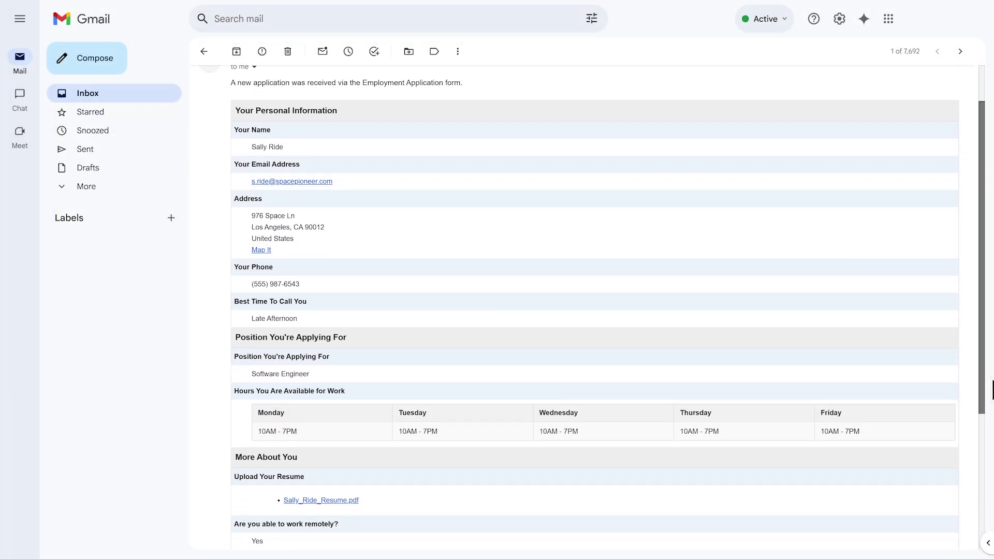